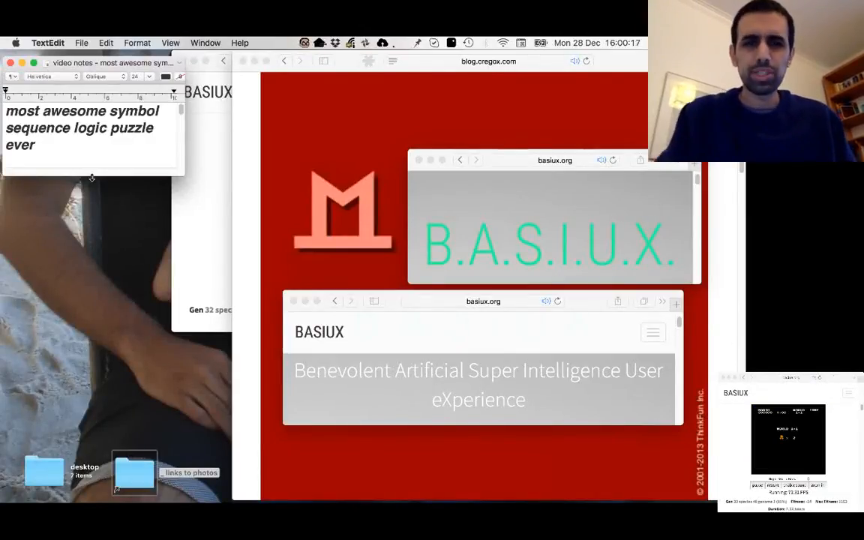
- Lengthen the notes window to show the 'figure out what's the next symbol' hint, then activate Safari
drag(92, 178, 95, 218)
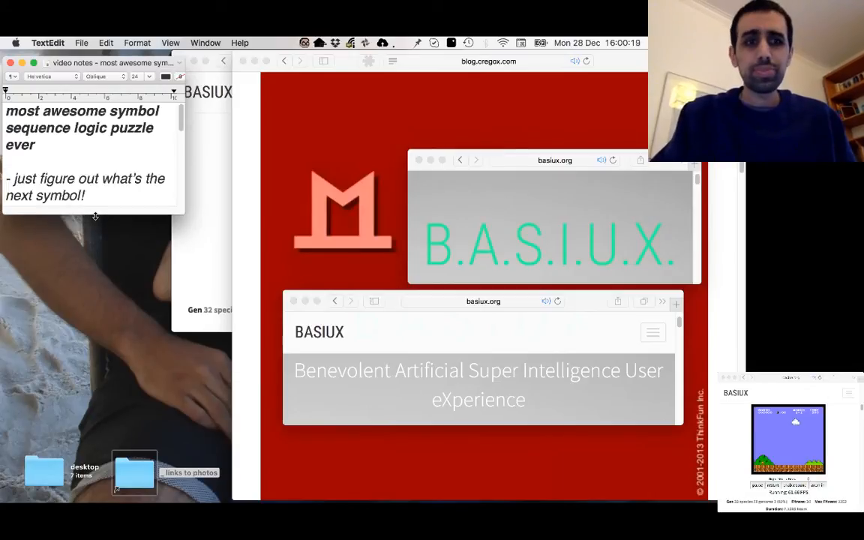
click(485, 259)
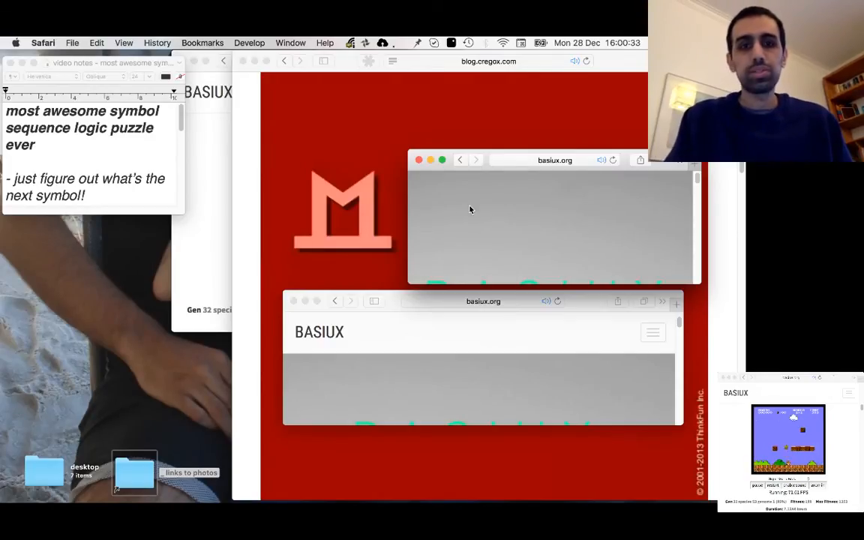
- Lengthen the notes to show 'I could keep on making the next symbol for ever' and slide the browser off the heart symbol
click(159, 215)
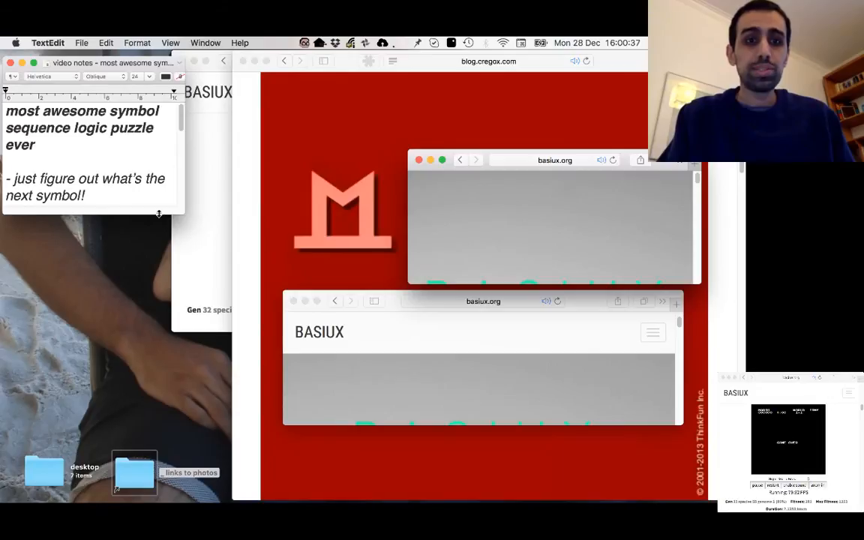
drag(159, 215, 159, 266)
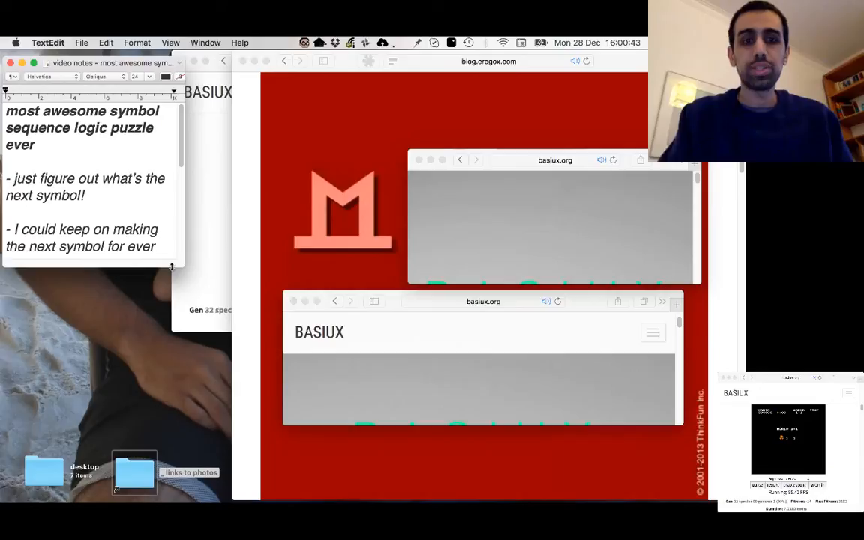
drag(171, 267, 171, 276)
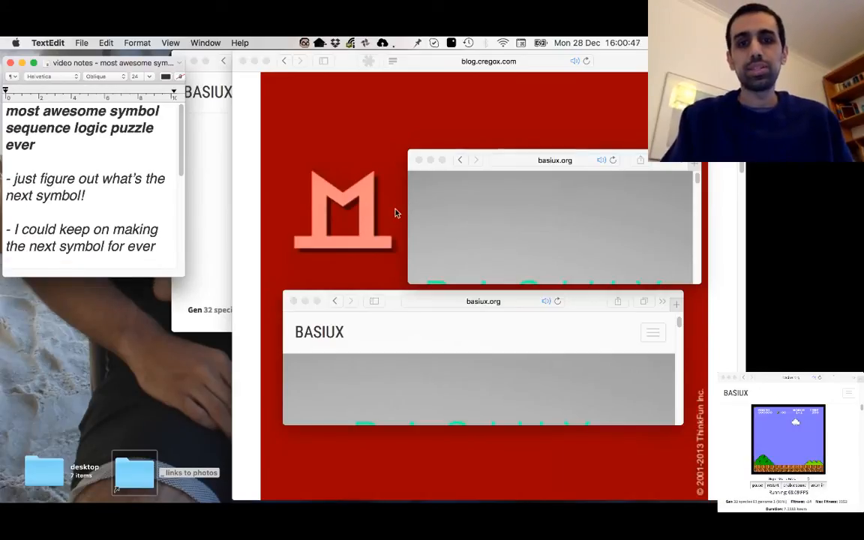
drag(488, 157, 651, 151)
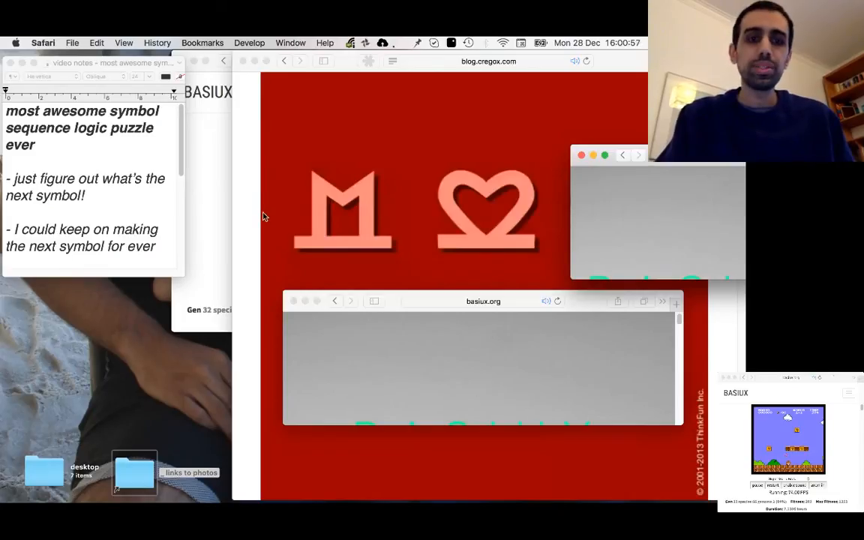
- Lengthen the notes window to show the hint about a 7-8 year old figuring it out
click(120, 277)
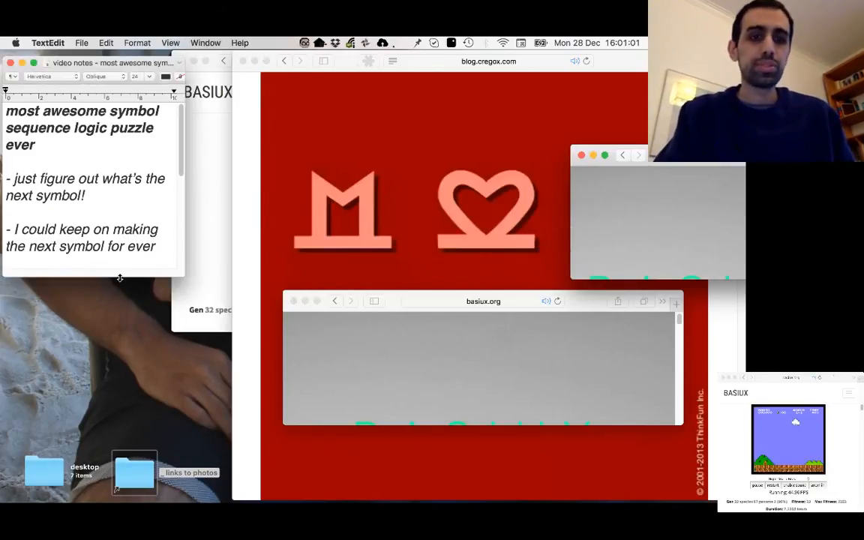
drag(119, 279, 127, 352)
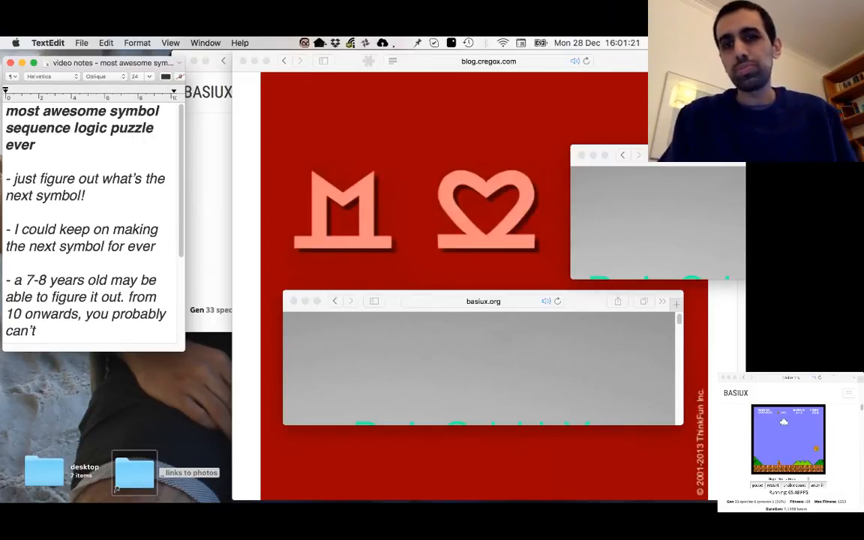
- Close the small Safari window over the third symbol and lengthen the notes to show 'nope, there is no trickery'
click(581, 156)
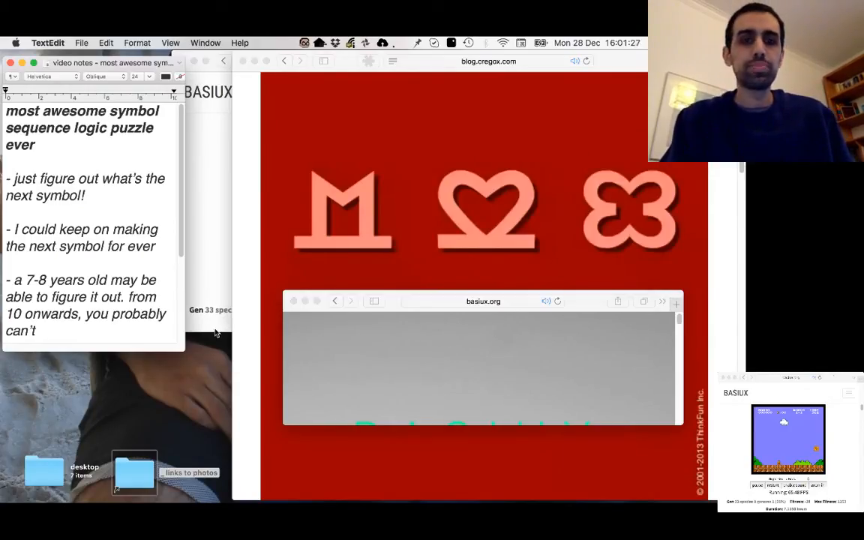
mouse_move(134, 349)
mouse_down()
mouse_move(134, 410)
mouse_move(133, 391)
mouse_up()
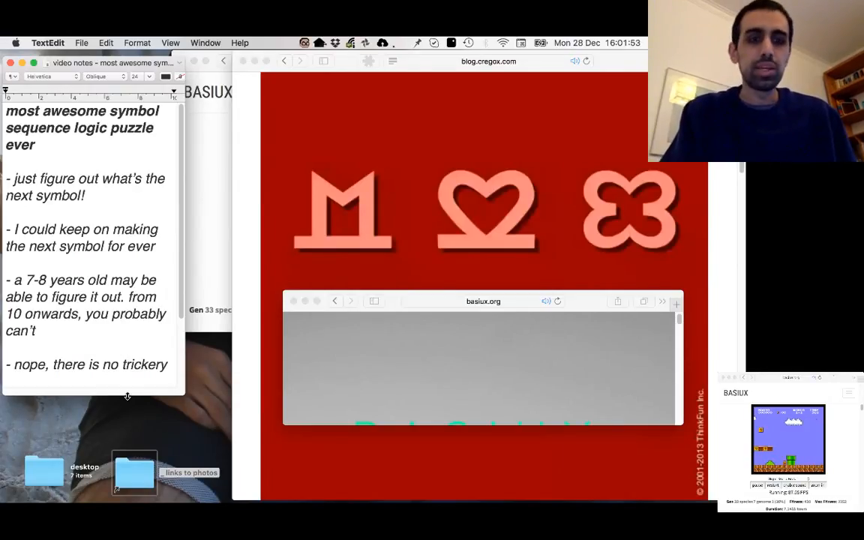
- Lengthen the notes window twice to show the never-forgetting hint down to 'that's all folks! ;)'
drag(126, 396, 131, 439)
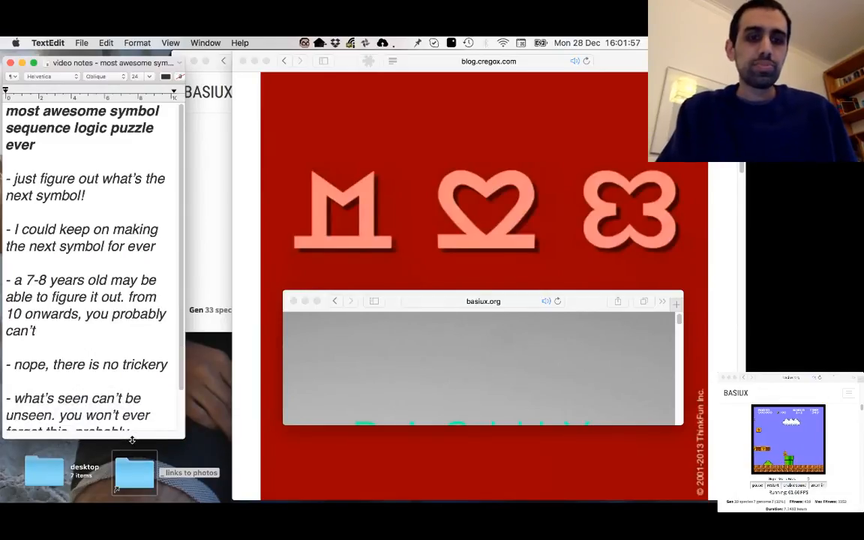
drag(132, 439, 129, 483)
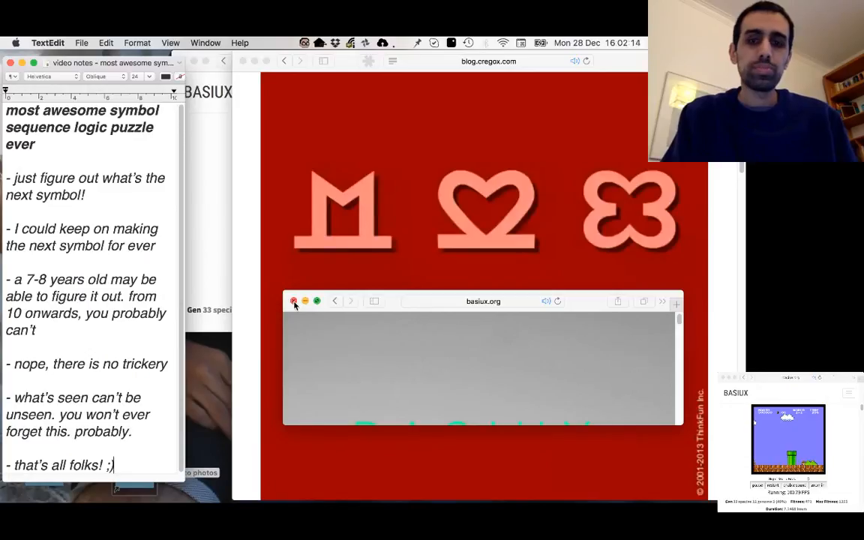
- Close the basiux.org window hiding the second symbol row and make the notes window slightly taller
click(294, 302)
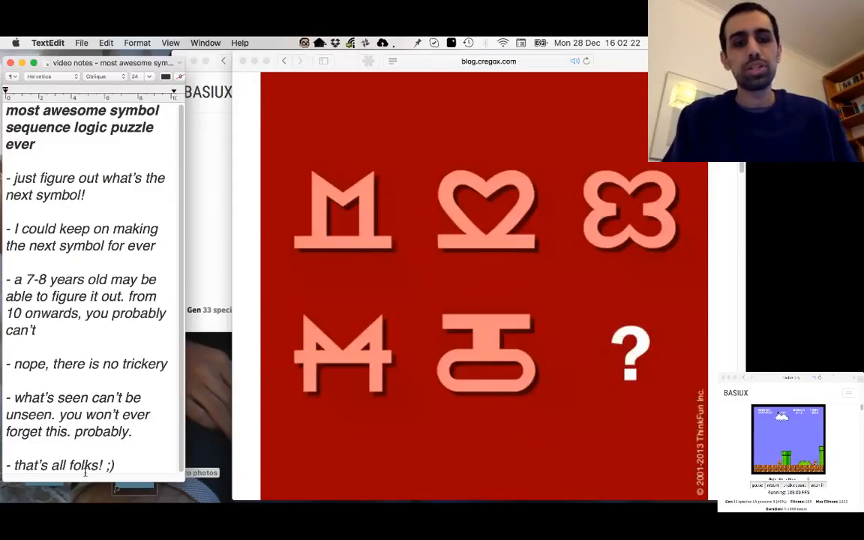
drag(85, 480, 85, 496)
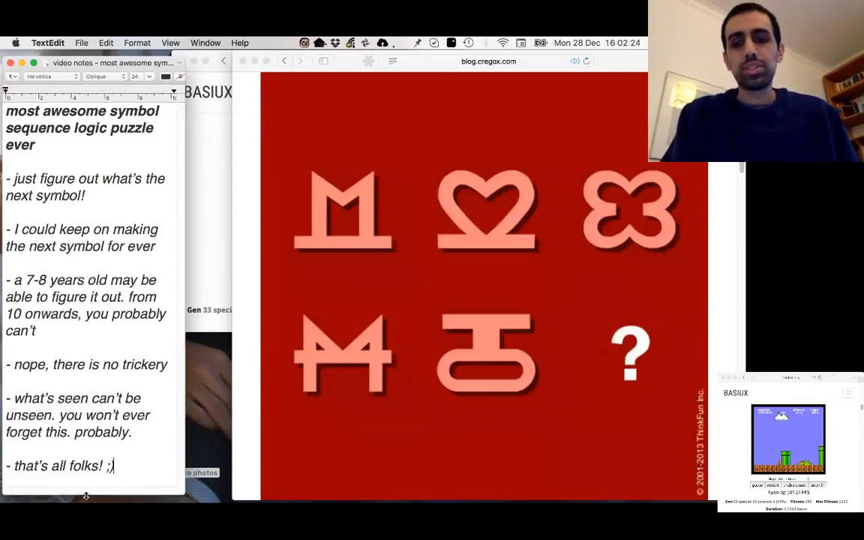